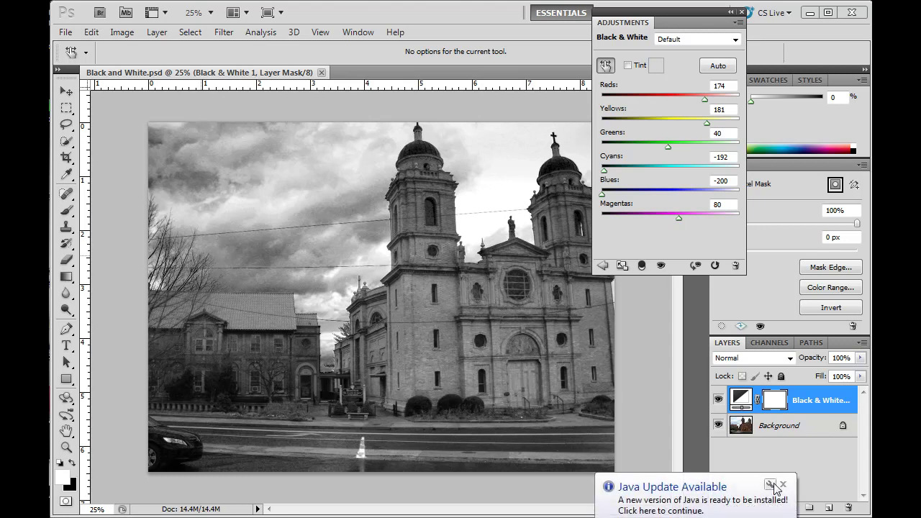
Dismiss the Java, Dropbox and update notifications, then toggle the Black & White layer to compare colour
left_click(783, 484)
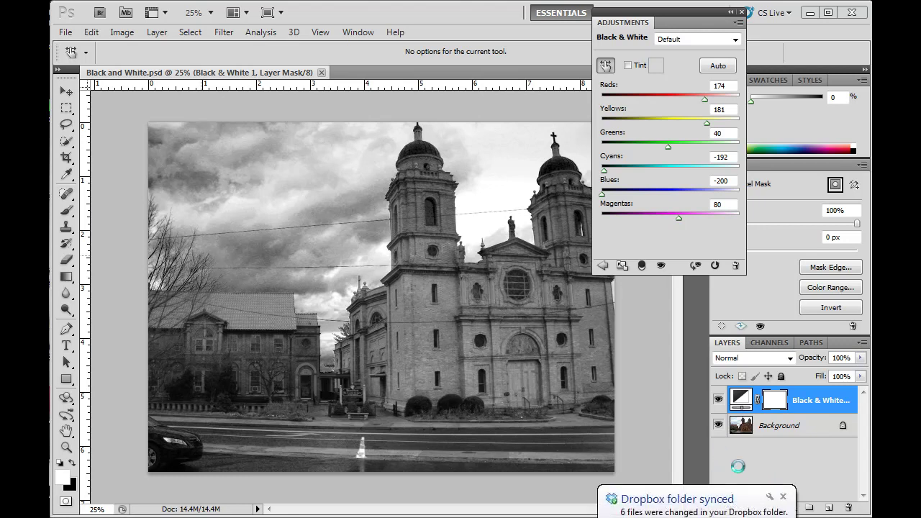
left_click(783, 497)
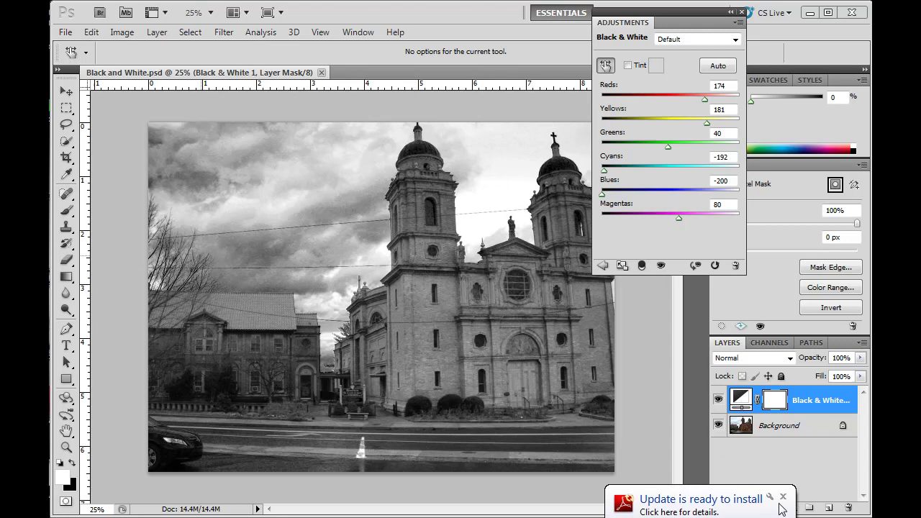
left_click(783, 496)
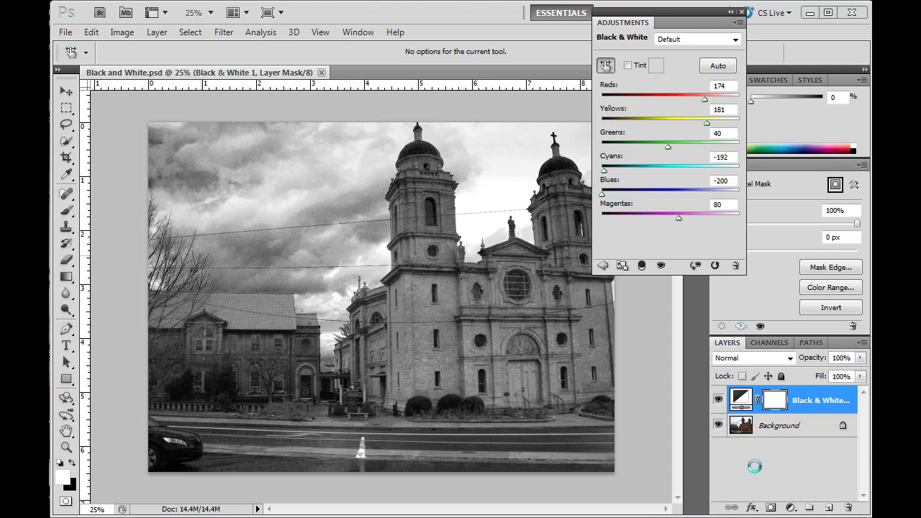
left_click(718, 400)
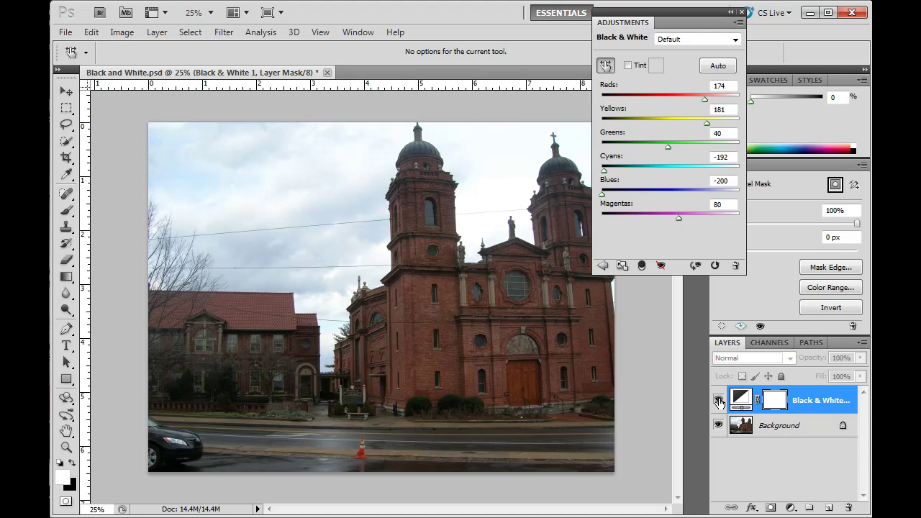
left_click(718, 401)
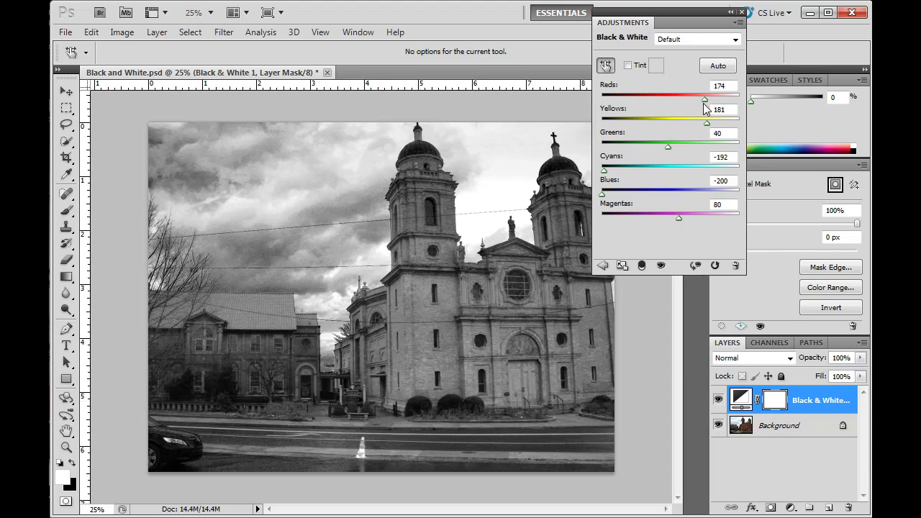
Delete the Black & White 1 adjustment layer, leaving only the Background layer
left_click(740, 13)
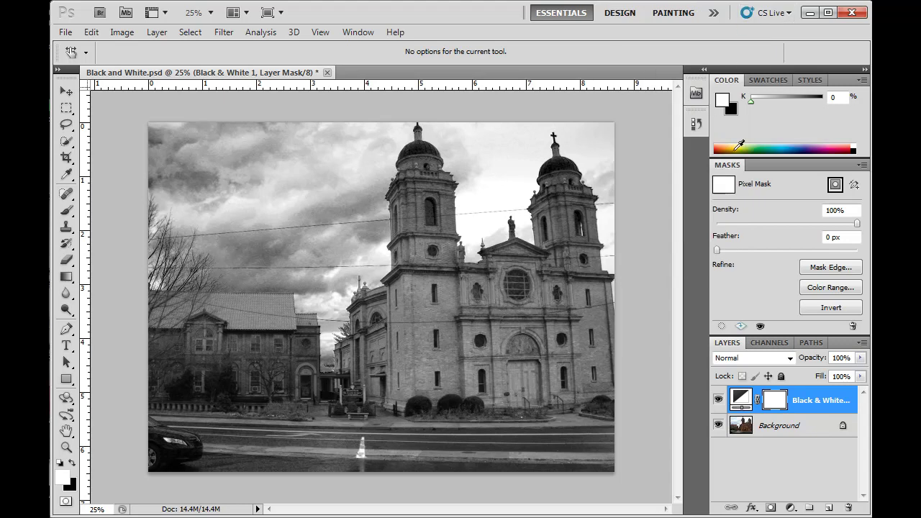
double_click(782, 169)
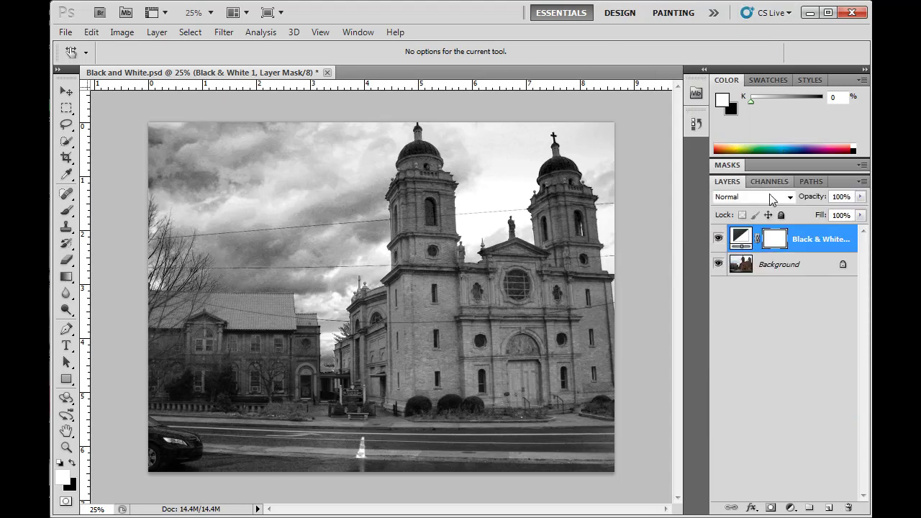
key("ctrl+2")
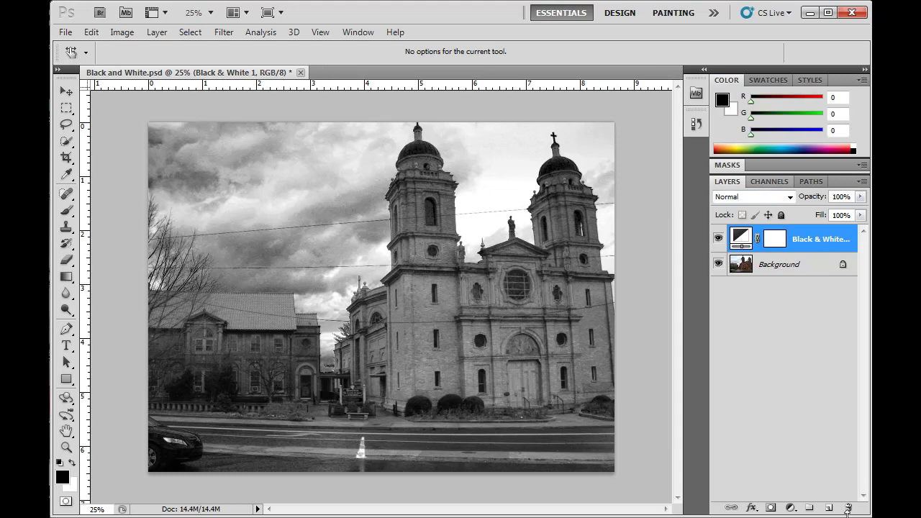
left_click(848, 508)
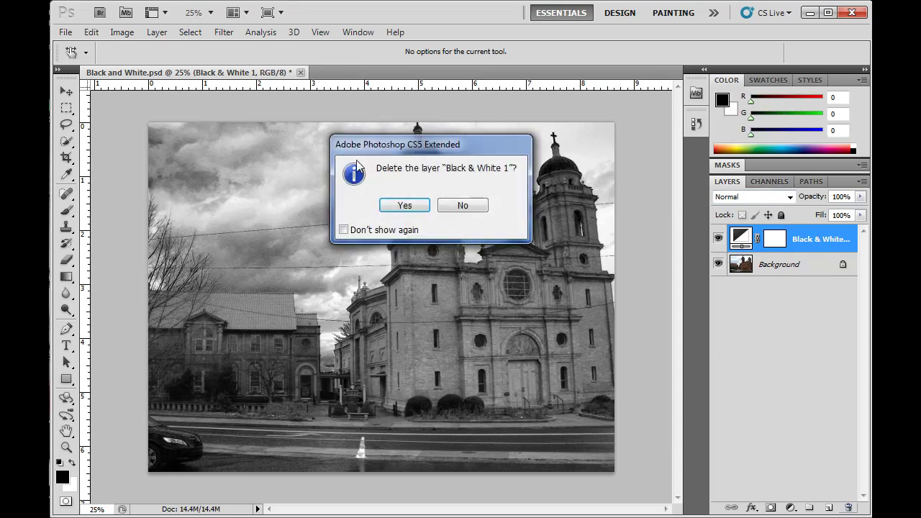
left_click(401, 204)
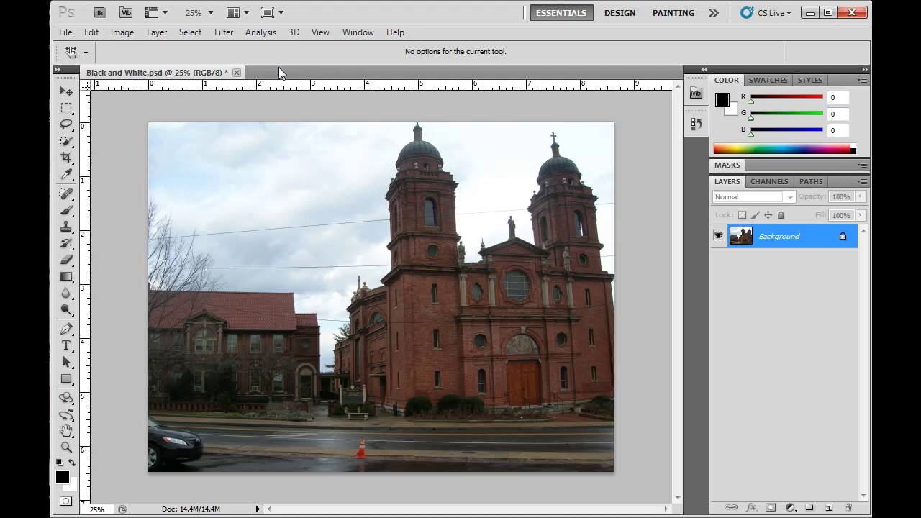
left_click(122, 32)
mouse_move(136, 55)
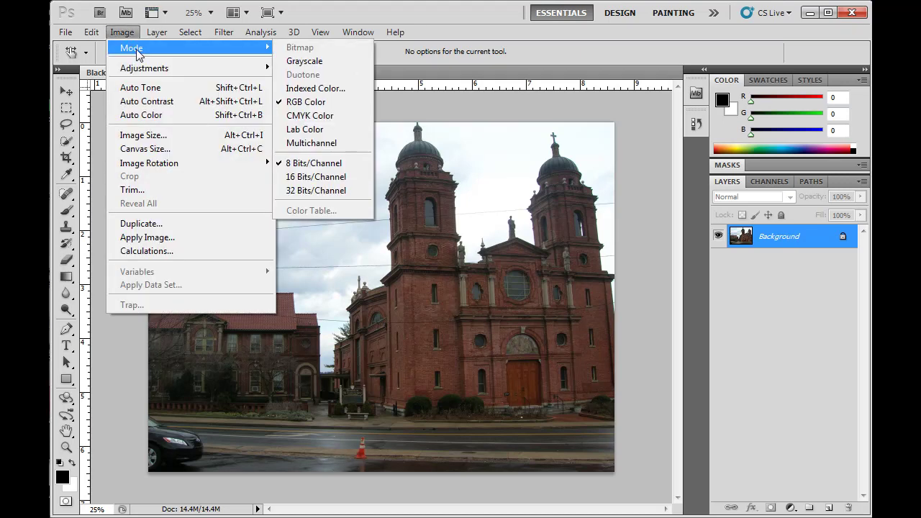
left_click(303, 60)
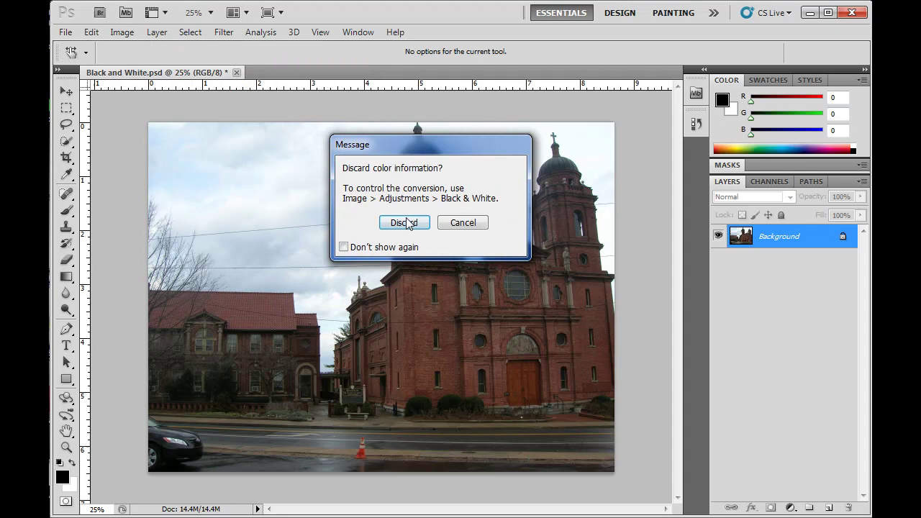
left_click(405, 223)
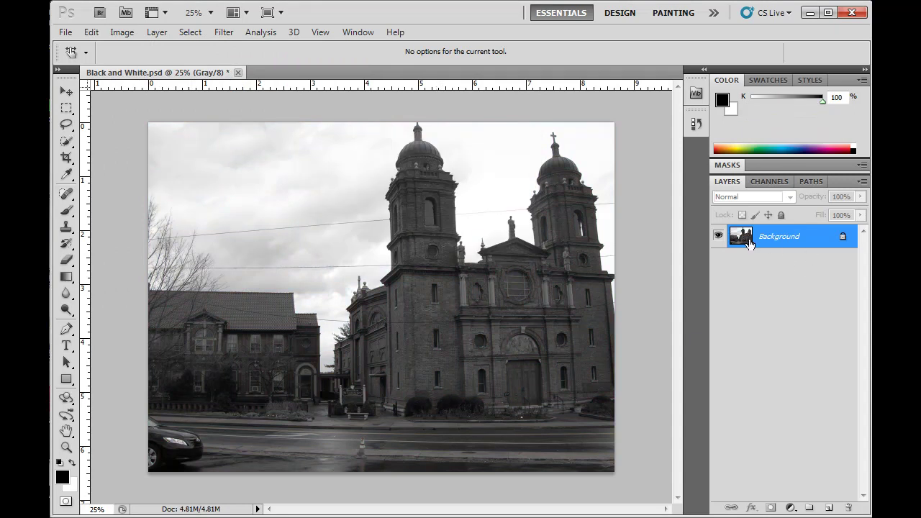
left_click(773, 182)
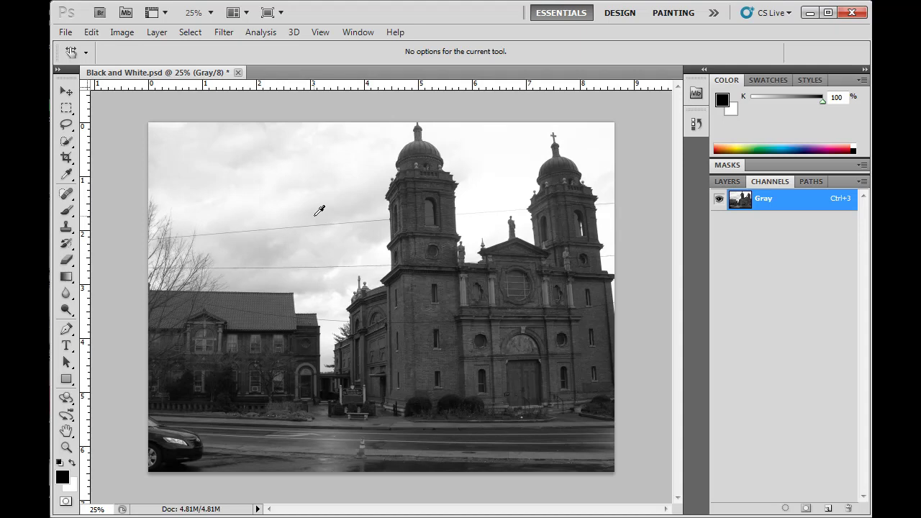
key("ctrl+z")
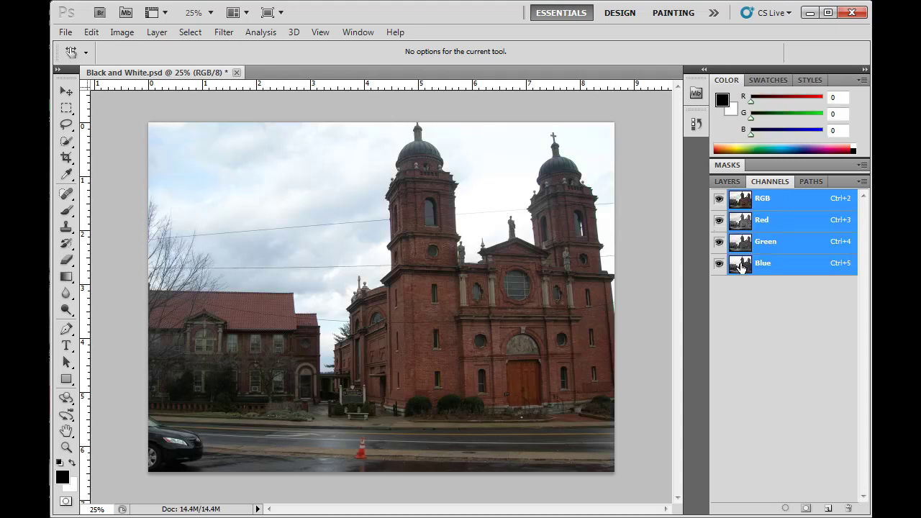
left_click(725, 184)
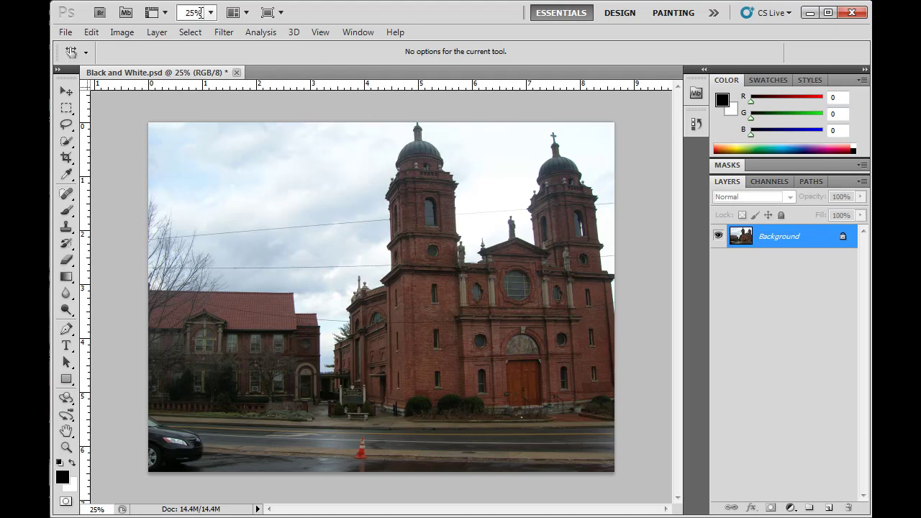
Add a Black & White adjustment layer and dock its Adjustments panel beside the Layers panel
left_click(157, 32)
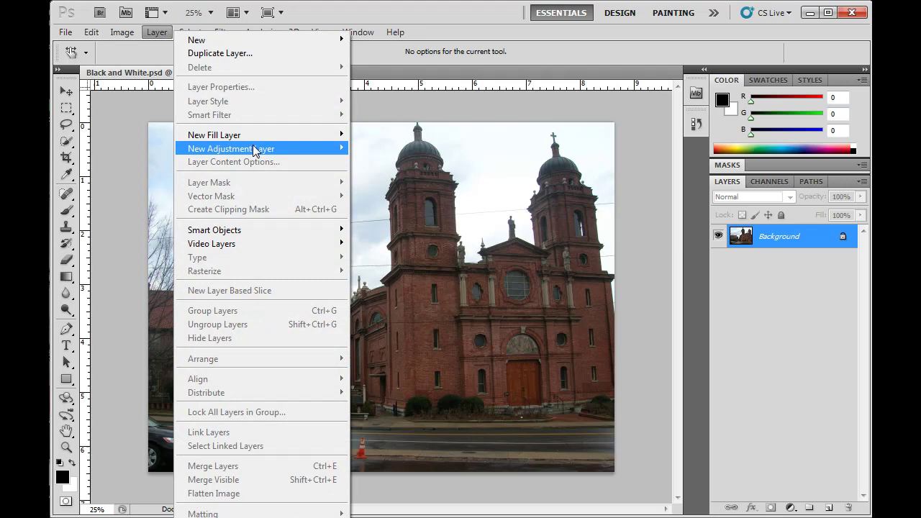
mouse_move(254, 150)
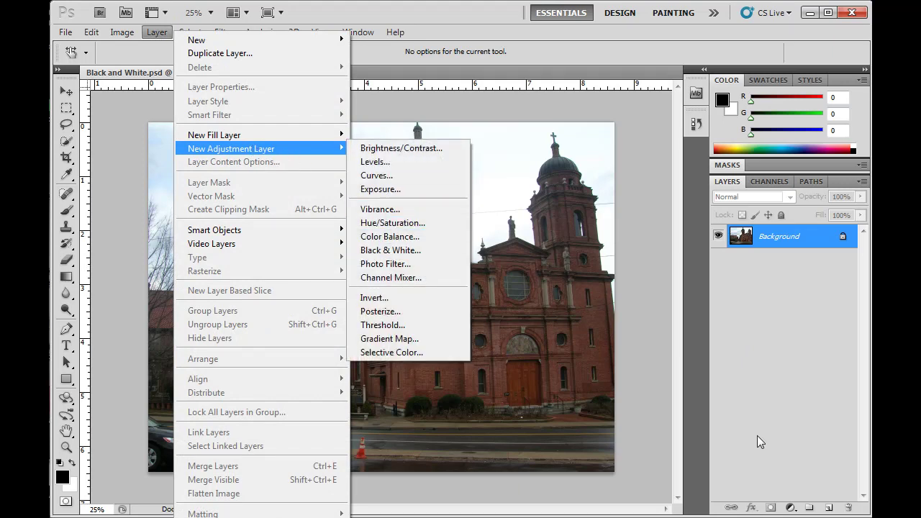
left_click(791, 508)
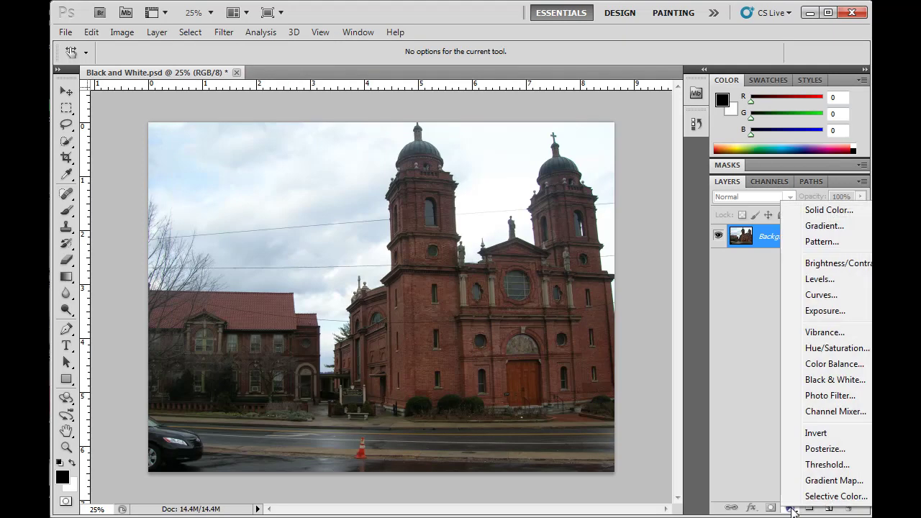
left_click(824, 380)
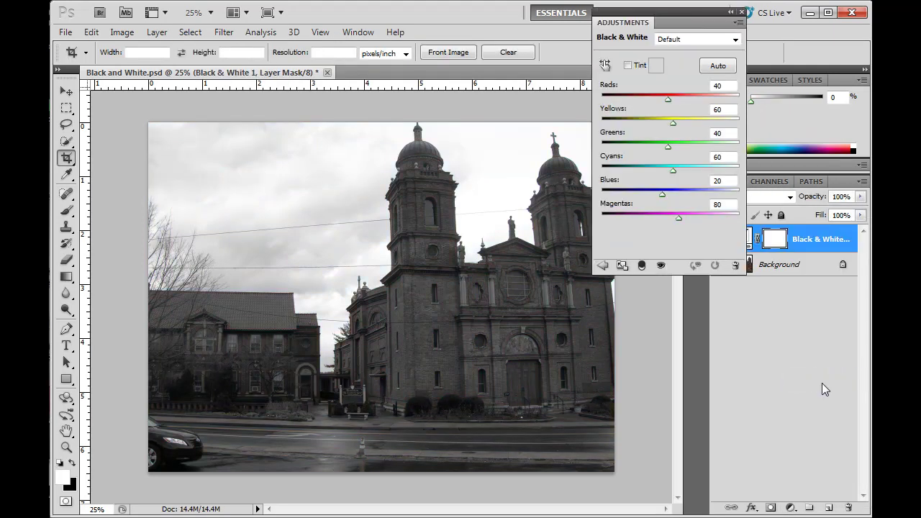
left_click_drag(682, 21, 802, 170)
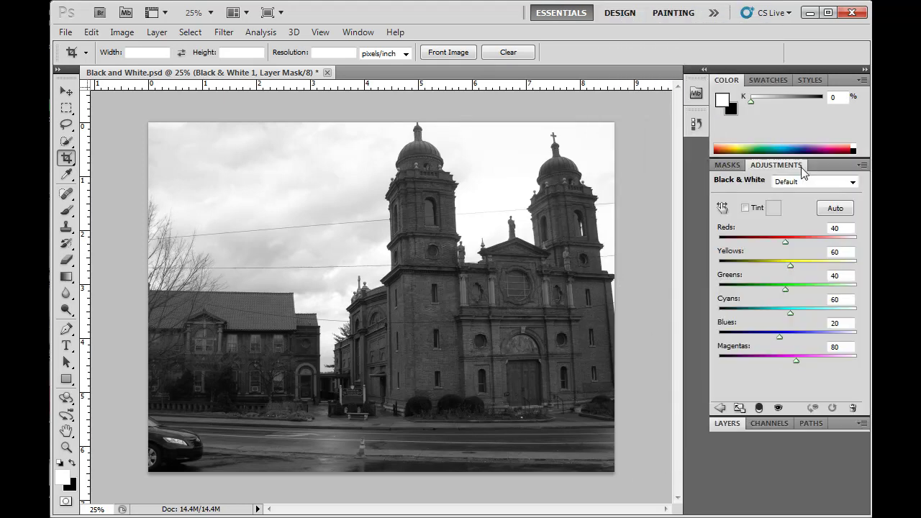
Toggle the Black & White 1 layer's visibility to compare with colour, leaving it on
left_click(724, 425)
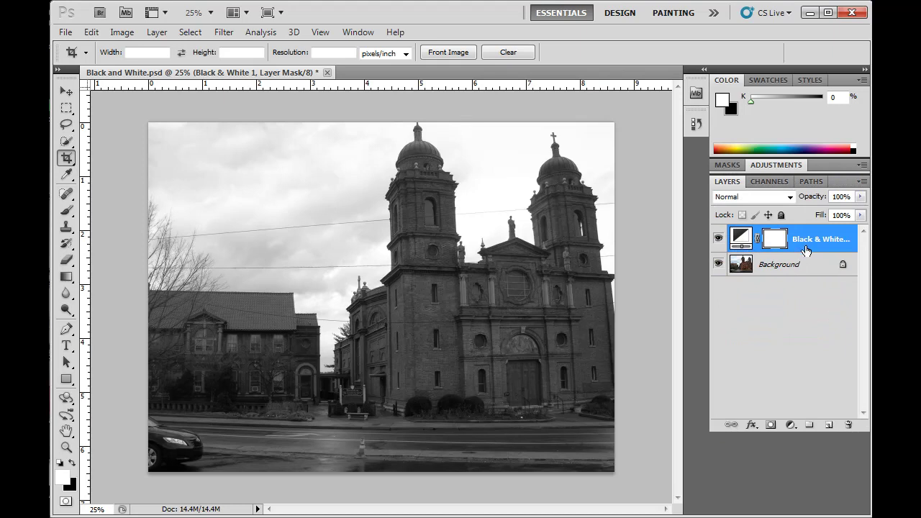
left_click(717, 239)
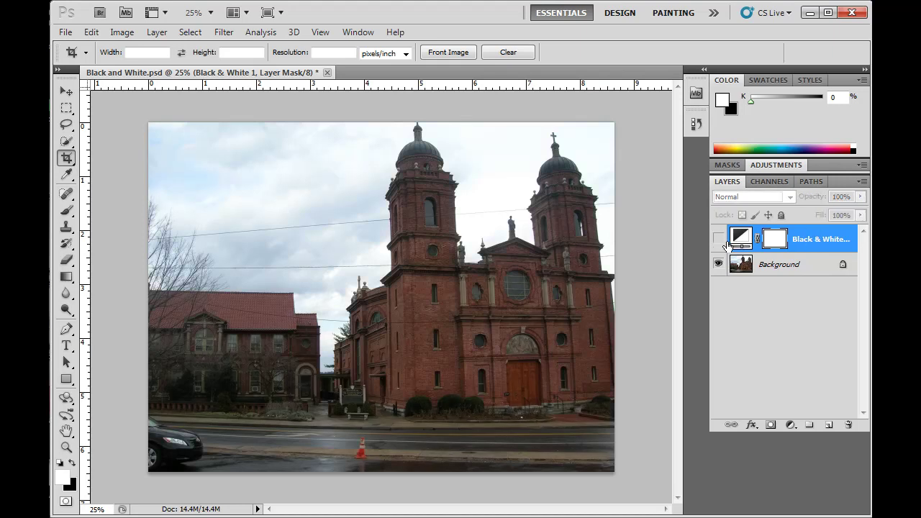
left_click(722, 244)
left_click(720, 244)
left_click(720, 244)
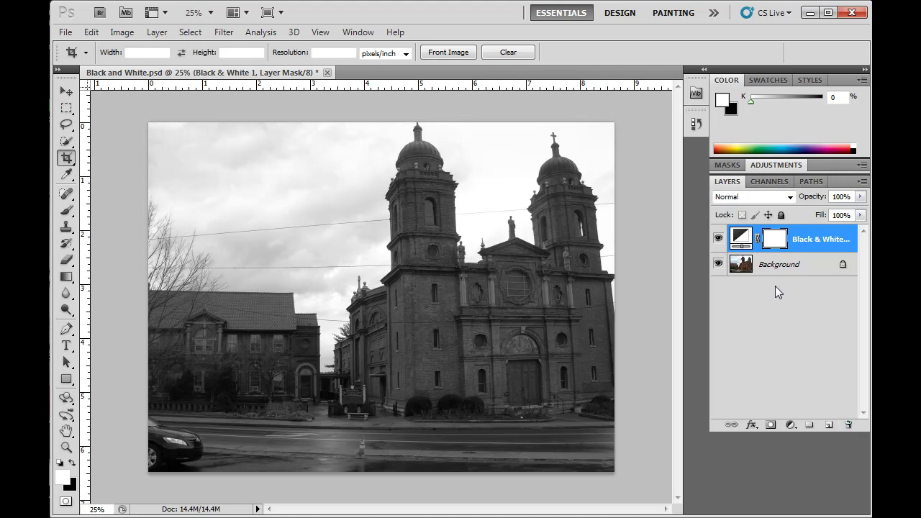
Replace the Black & White layer with a new one set to Reds 140 and Cyans -69
left_click_drag(830, 235, 851, 422)
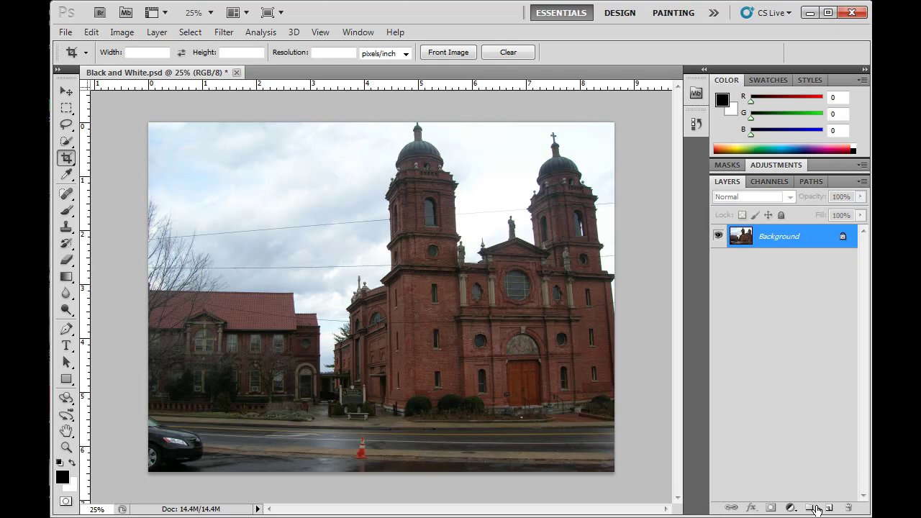
left_click(790, 508)
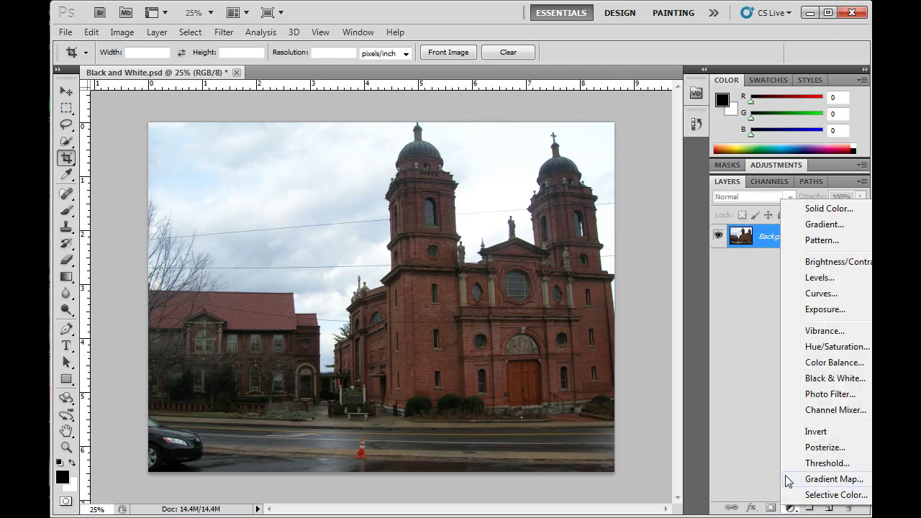
left_click(823, 379)
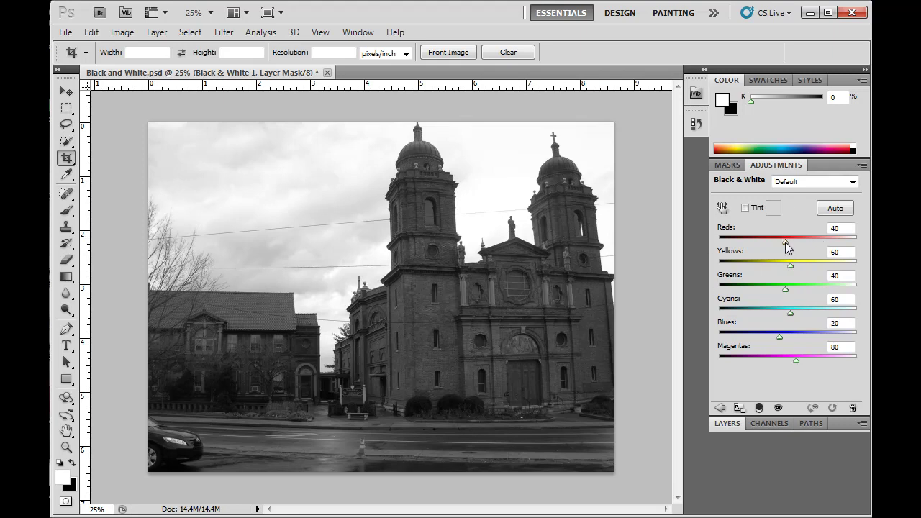
left_click_drag(785, 242, 785, 277)
left_click_drag(791, 313, 756, 323)
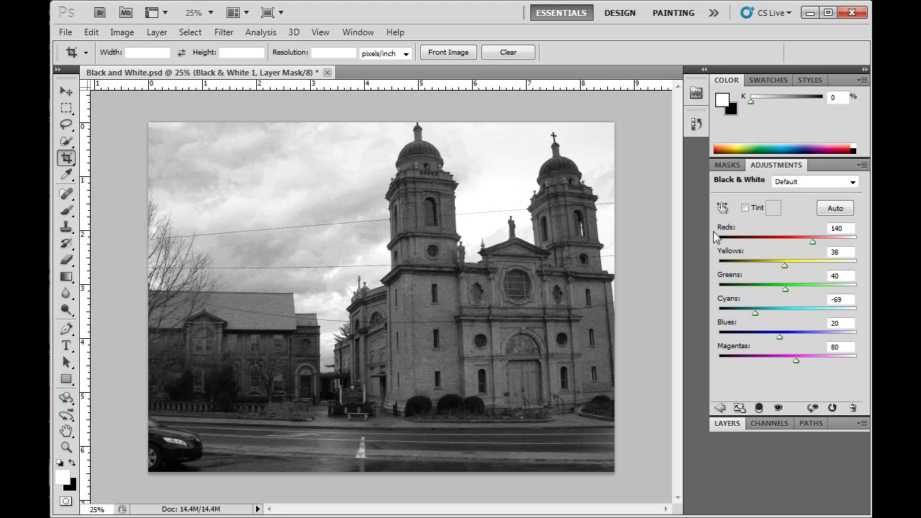
Use the targeted adjustment tool on the sky and buildings, setting Yellows 5 and Greens -11
left_click(723, 207)
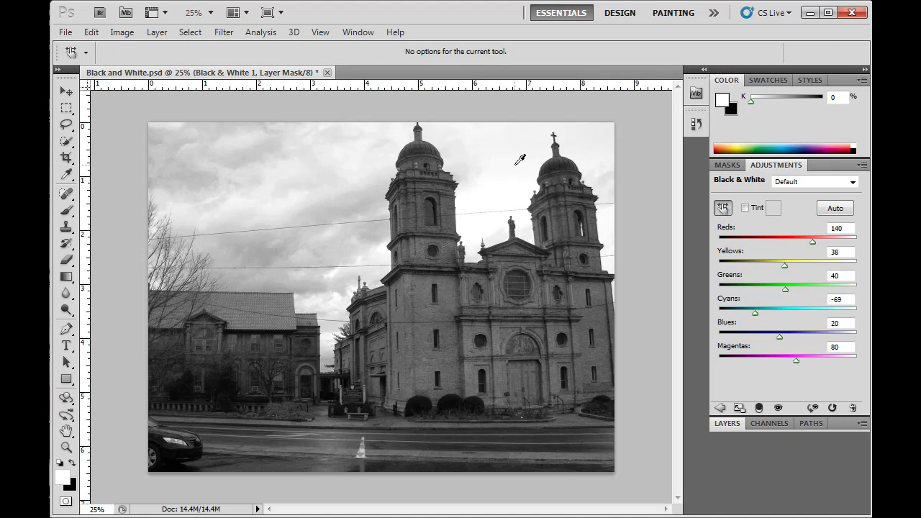
left_click_drag(512, 170, 471, 171)
left_click(760, 232)
left_click_drag(452, 432, 411, 442)
left_click_drag(471, 439, 461, 452)
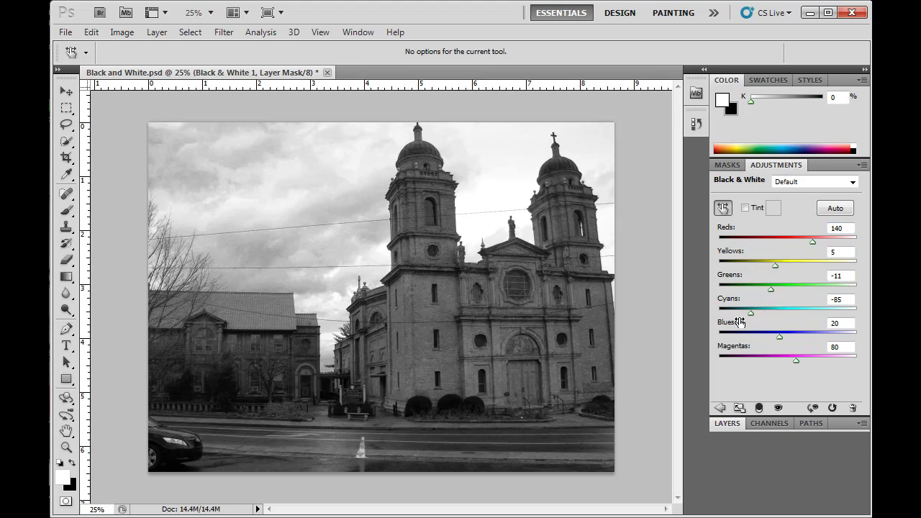
Lower Cyans to -163 and Blues to -158, then float the Adjustments panel out of the dock
left_click_drag(751, 314, 729, 314)
left_click_drag(782, 337, 730, 341)
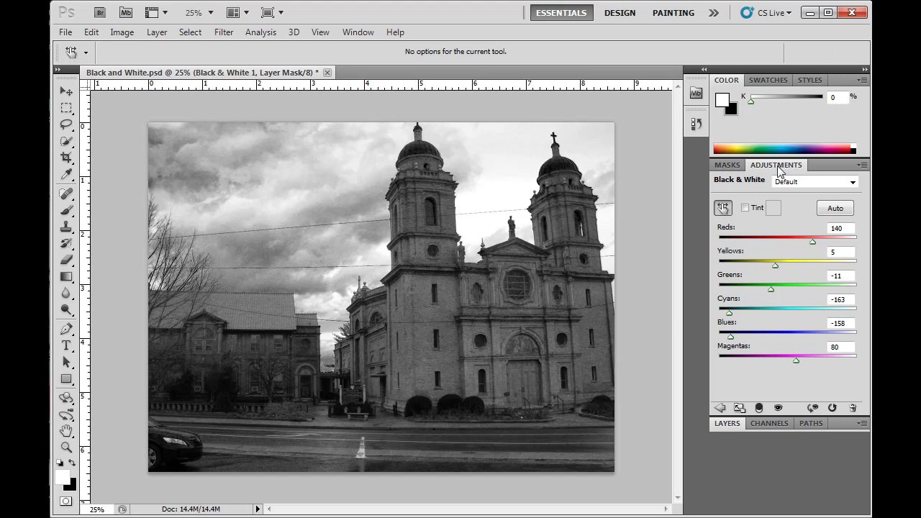
left_click_drag(776, 170, 600, 43)
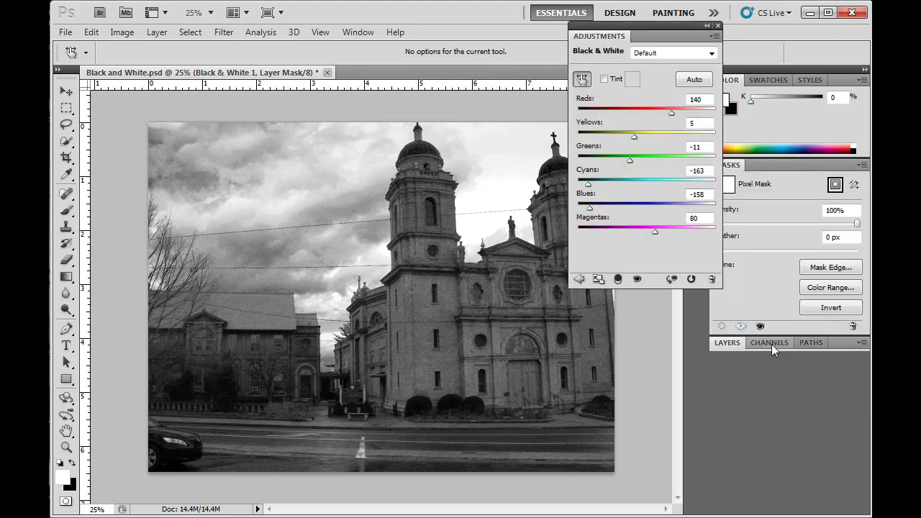
Compare Black & White 1 against the colour original, moving the Adjustments panel aside, ending with black and white on
left_click(731, 345)
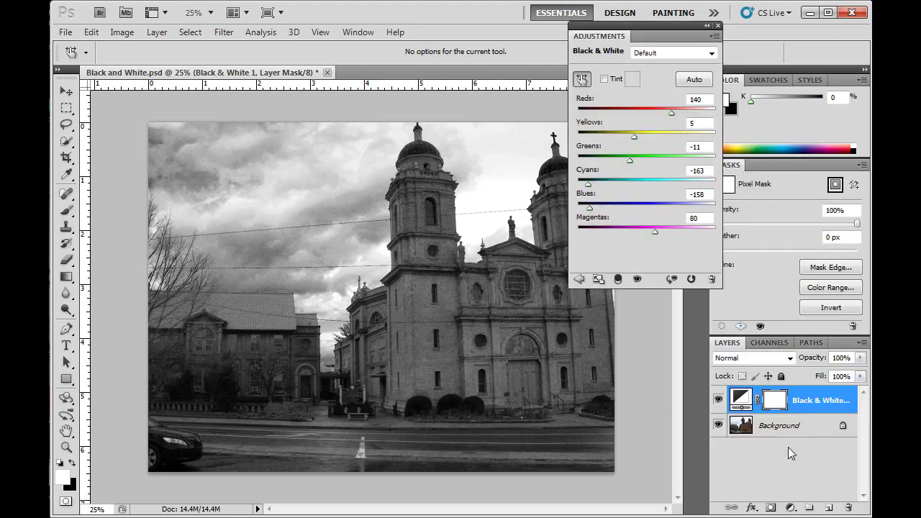
left_click(717, 400)
left_click(717, 401)
left_click(718, 401)
left_click(717, 401)
left_click_drag(666, 37, 723, 38)
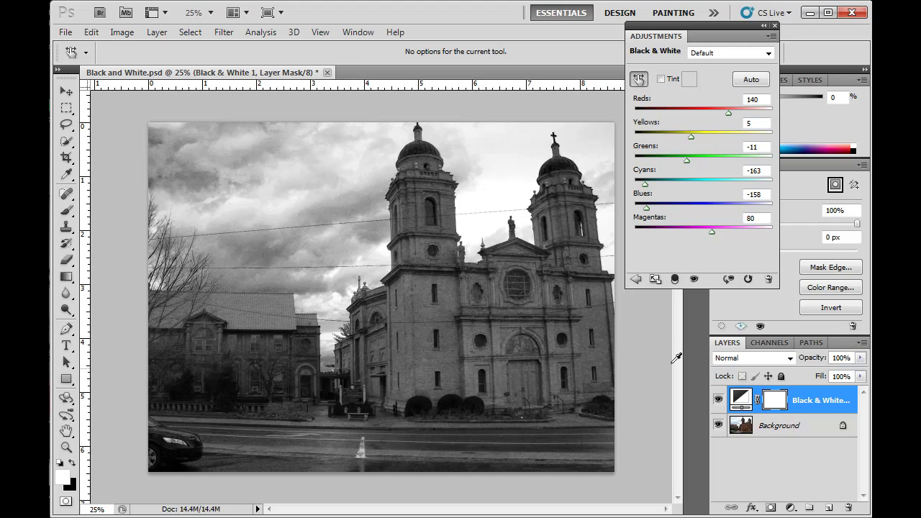
left_click(718, 402)
left_click(718, 403)
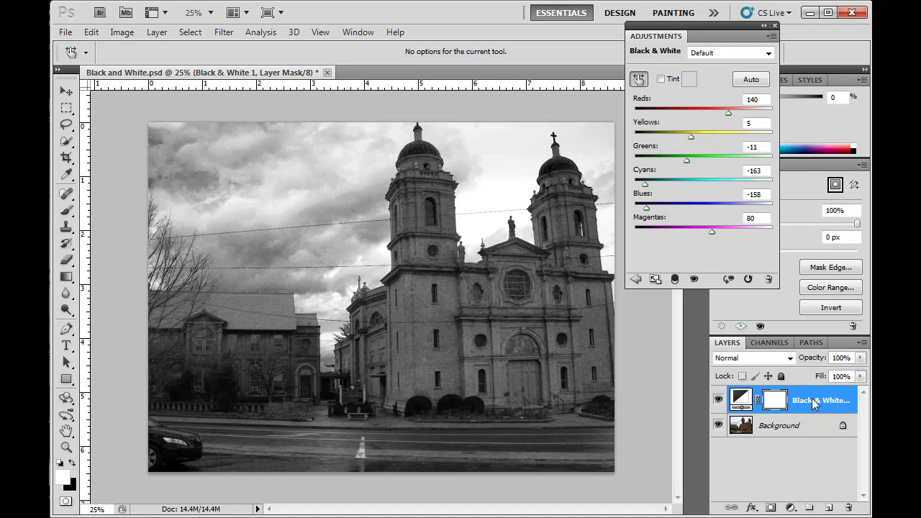